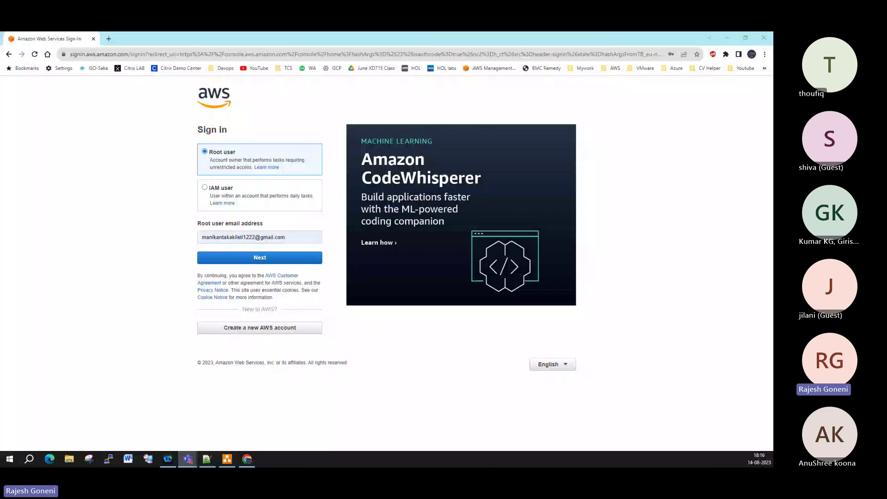
# Step: Switch from the Chrome AWS sign-in page to the draw.io diagram window
pyautogui.hotkey('alt', 'Tab')
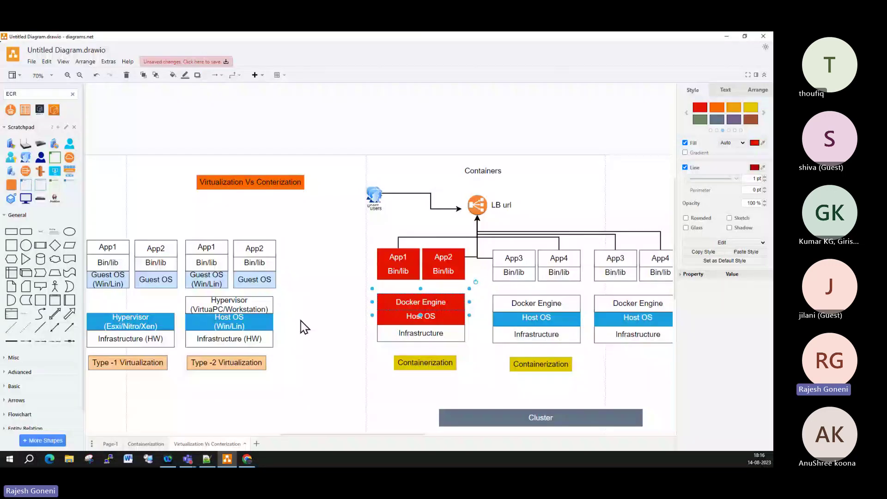
# Step: Insert blank Page-4 alongside the existing diagram pages
pyautogui.click(257, 444)
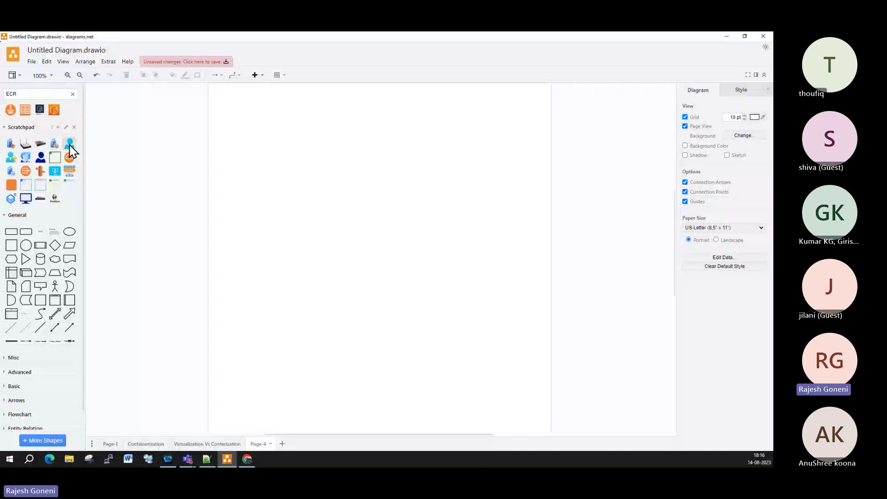
# Step: Place the blue user icon on the left of Page-4 and a Windows server icon to its right
pyautogui.moveTo(69, 150); pyautogui.dragTo(168, 320)
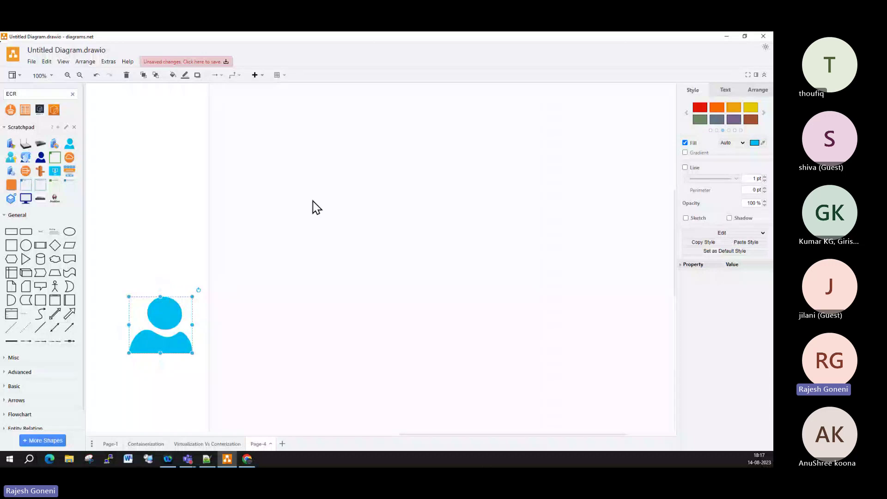
pyautogui.moveTo(159, 310); pyautogui.dragTo(146, 249)
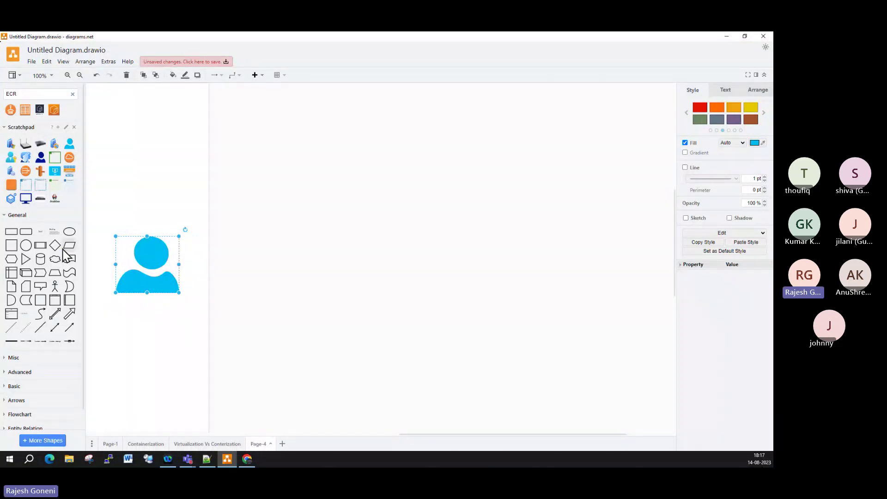
pyautogui.click(13, 147)
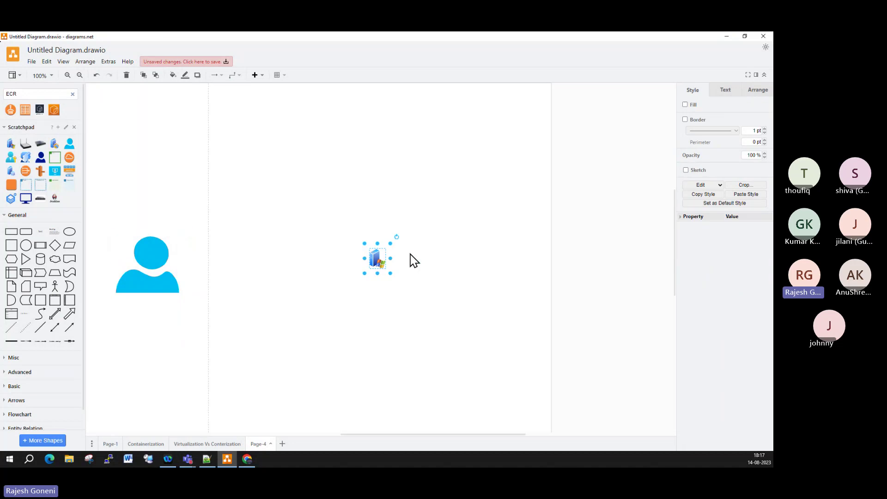
pyautogui.moveTo(348, 286); pyautogui.dragTo(390, 267)
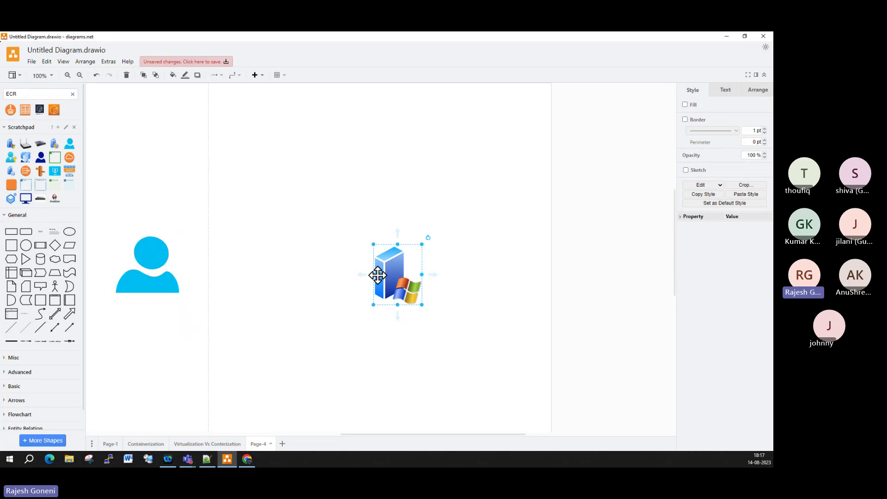
# Step: Search shapes for 'Linux' and place the VM Linux icon right of the Windows server
pyautogui.click(31, 94)
pyautogui.write('Linux')
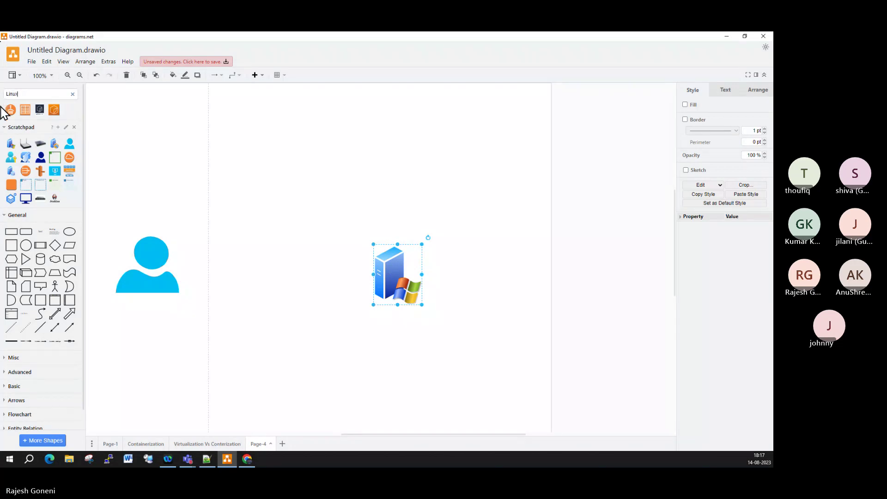
pyautogui.press('Return')
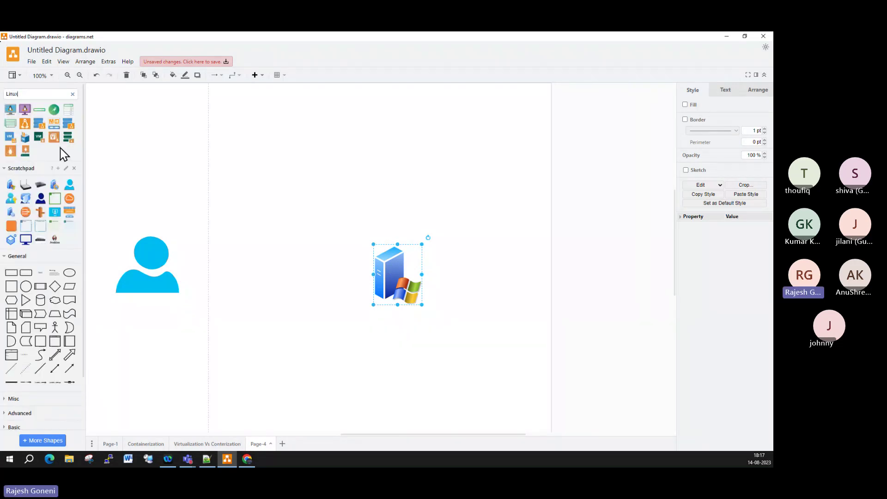
pyautogui.click(9, 139)
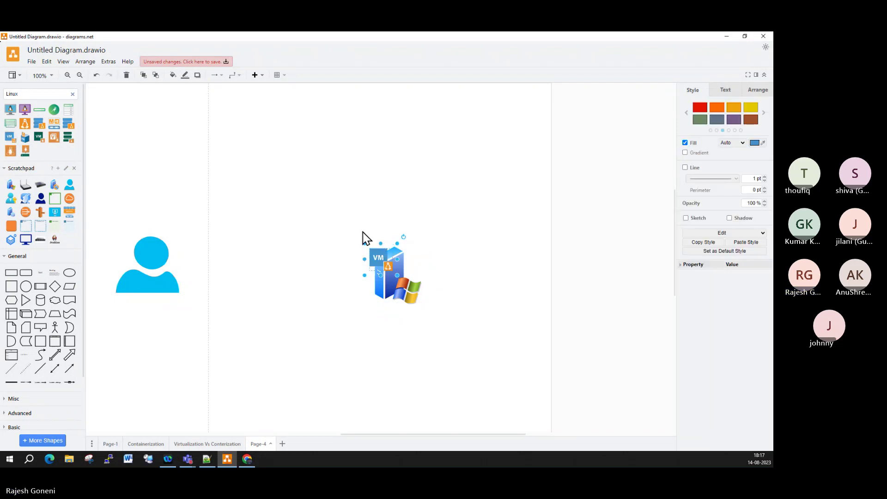
pyautogui.moveTo(380, 253); pyautogui.dragTo(517, 264)
pyautogui.click(577, 303)
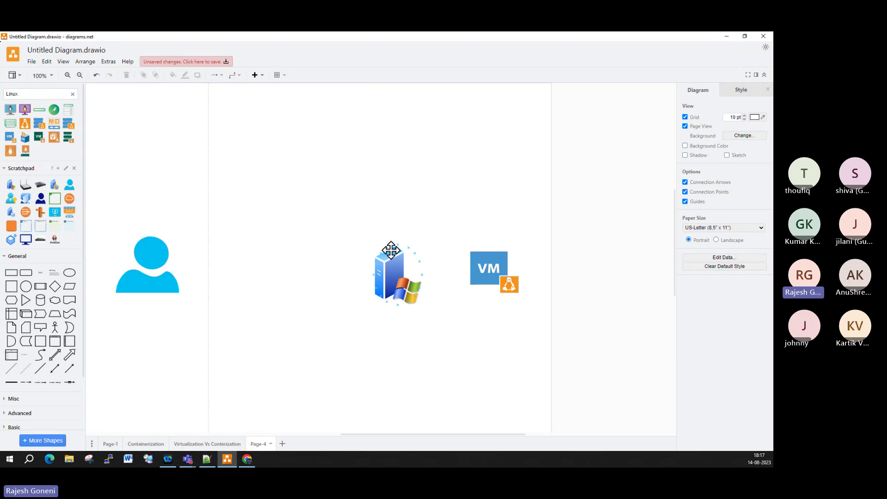
# Step: Place a rectangle labelled 'WEB' above the Windows server icon
pyautogui.click(11, 273)
pyautogui.moveTo(375, 254); pyautogui.dragTo(393, 231)
pyautogui.doubleClick(393, 225)
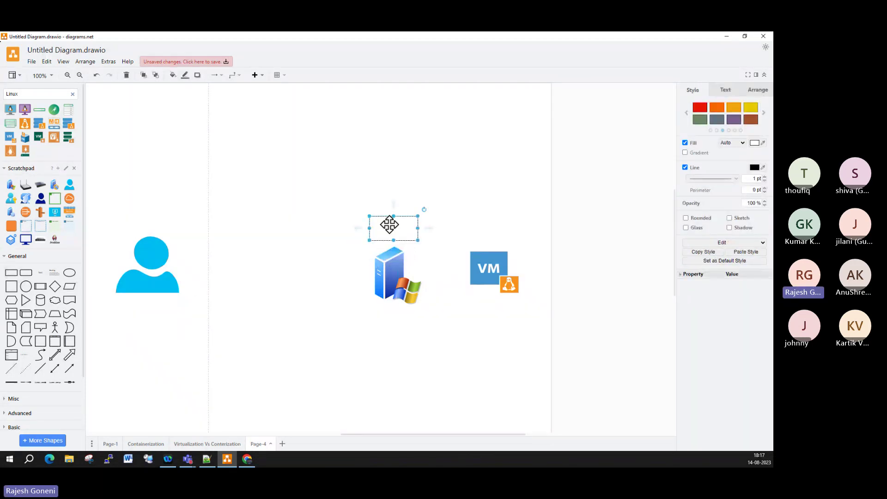
pyautogui.write('WEB')
pyautogui.click(487, 220)
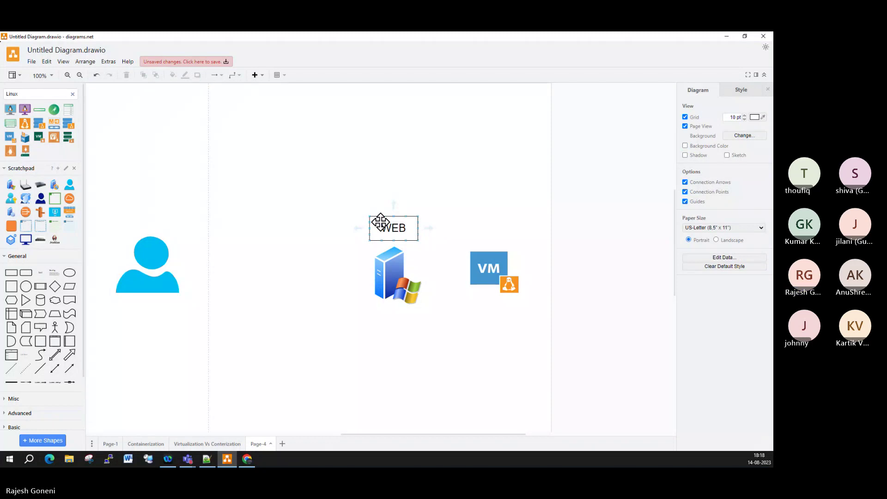
# Step: Copy the WEB box above the Linux VM and nudge the server icon slightly left
pyautogui.click(394, 228)
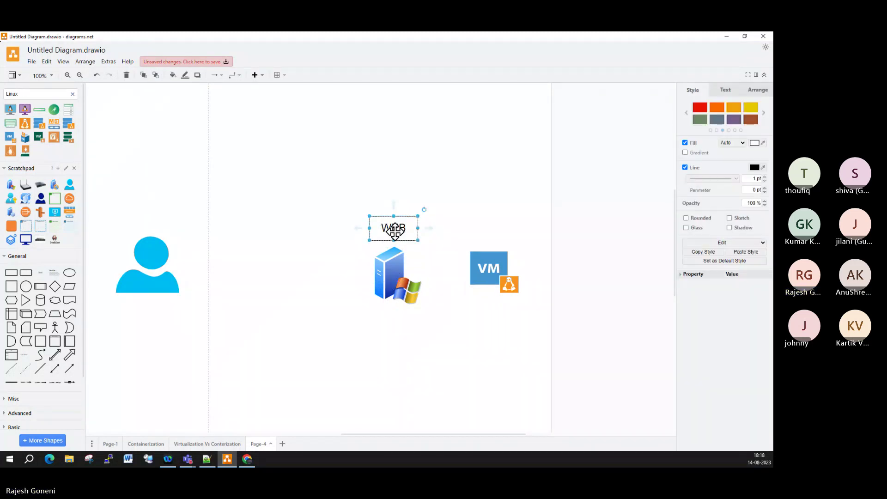
pyautogui.moveTo(394, 228); pyautogui.dragTo(490, 231)
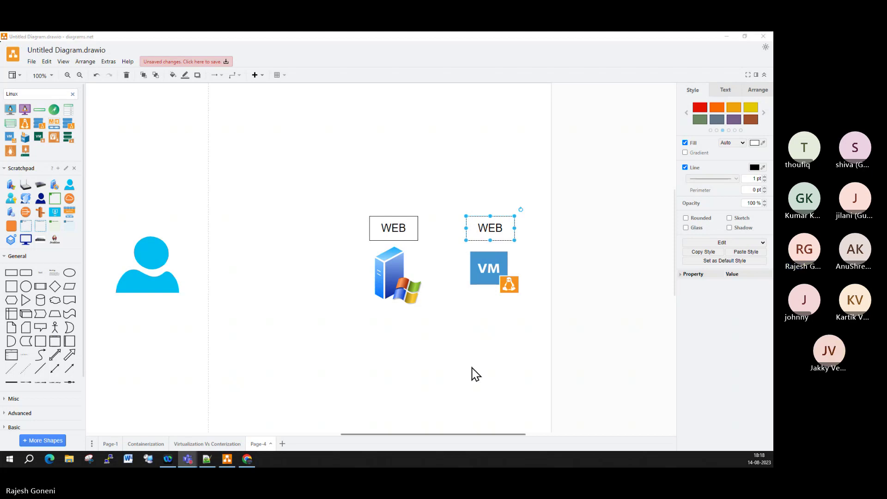
pyautogui.moveTo(403, 266); pyautogui.dragTo(395, 279)
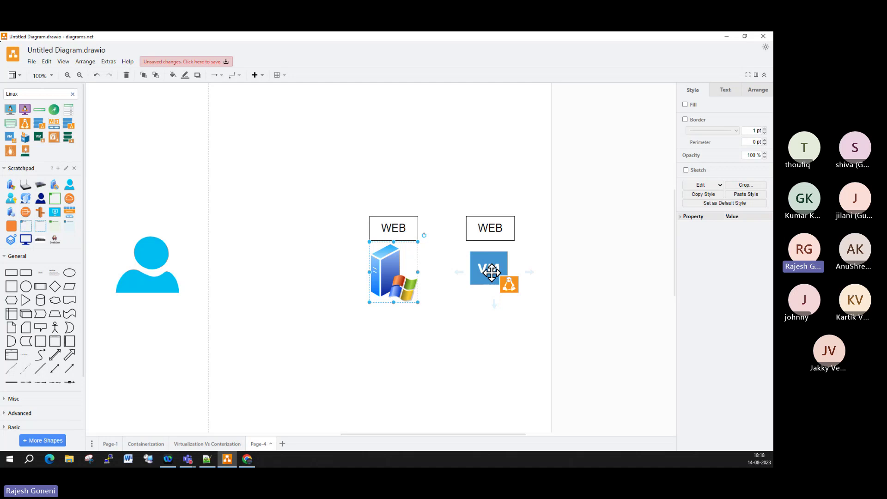
# Step: Delete both WEB boxes together with the Windows server and Linux VM icons
pyautogui.moveTo(584, 364); pyautogui.dragTo(444, 184)
pyautogui.press('Delete')
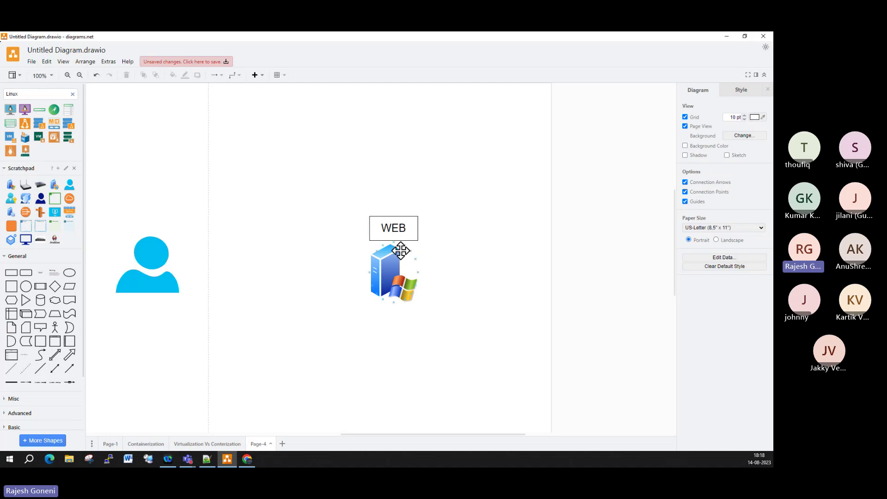
pyautogui.moveTo(329, 172); pyautogui.dragTo(456, 343)
pyautogui.press('Delete')
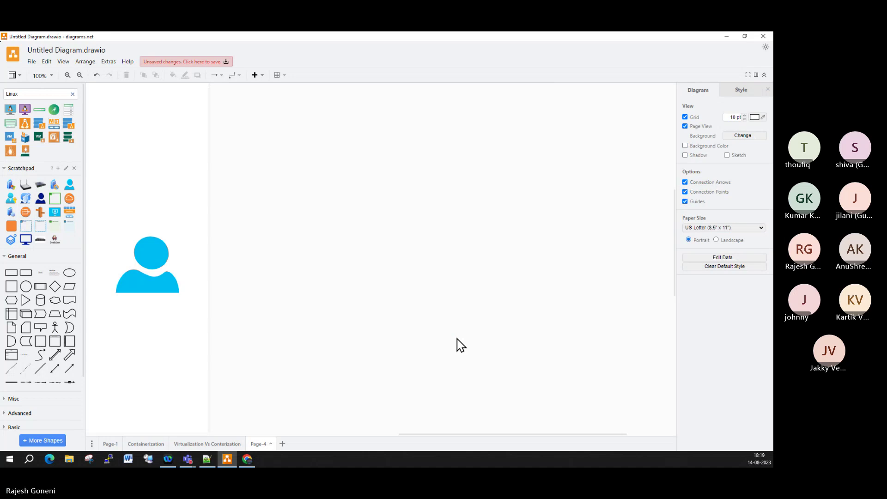
# Step: Add a 500 by 400 cloud at top right with an orange server square inside it
pyautogui.click(55, 299)
pyautogui.moveTo(404, 240); pyautogui.dragTo(555, 111)
pyautogui.moveTo(498, 214); pyautogui.dragTo(546, 189)
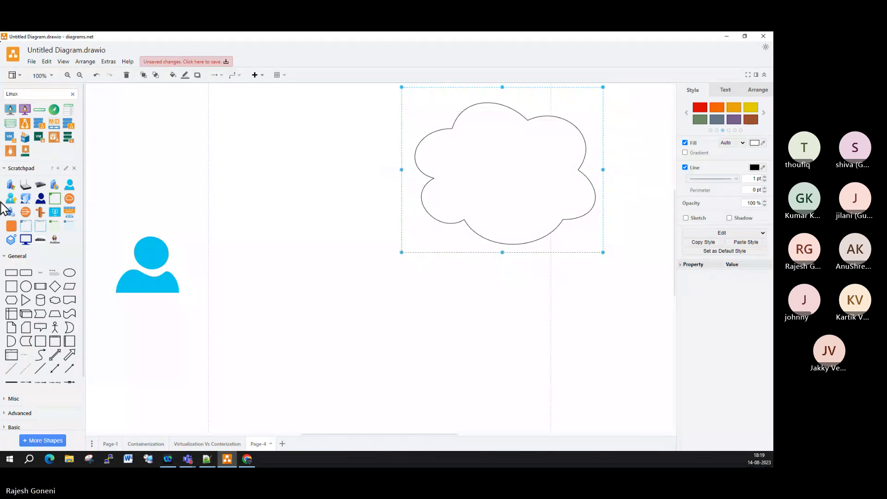
pyautogui.click(12, 225)
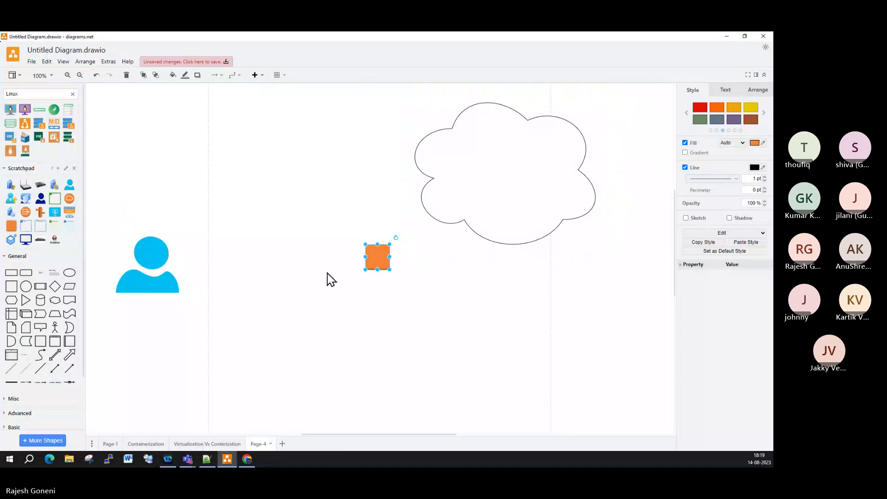
pyautogui.moveTo(378, 257); pyautogui.dragTo(466, 173)
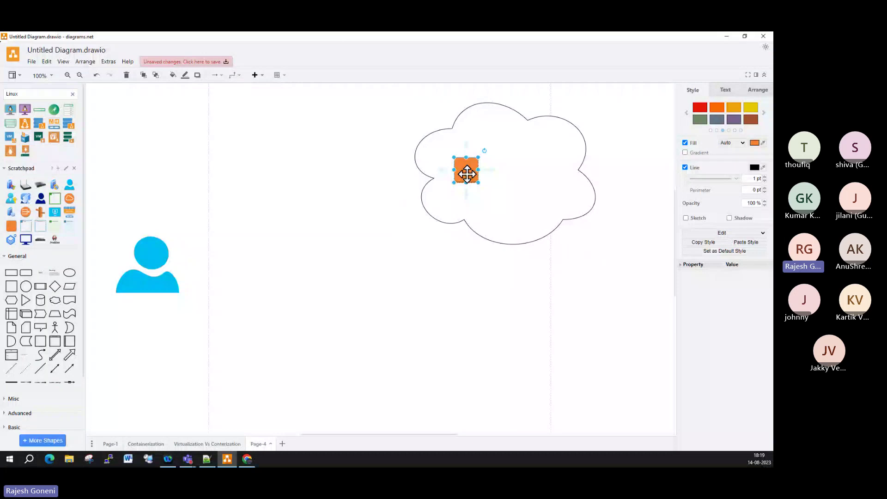
pyautogui.doubleClick(467, 174)
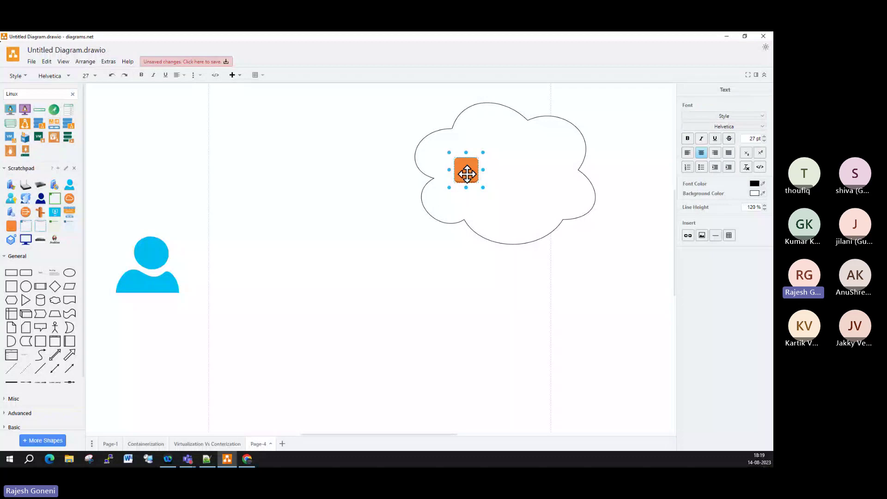
# Step: Sign in to AWS in Chrome as root user with the saved e-mail and account password
pyautogui.click(248, 461)
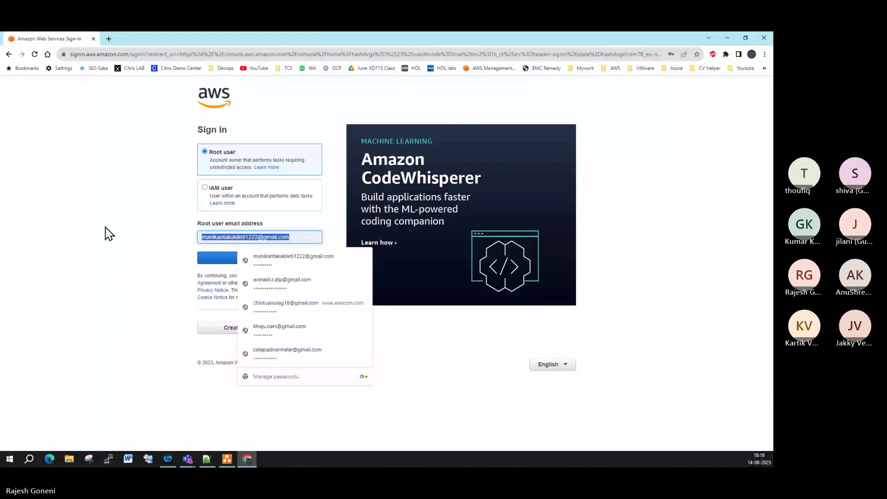
pyautogui.write('alear')
pyautogui.click(272, 257)
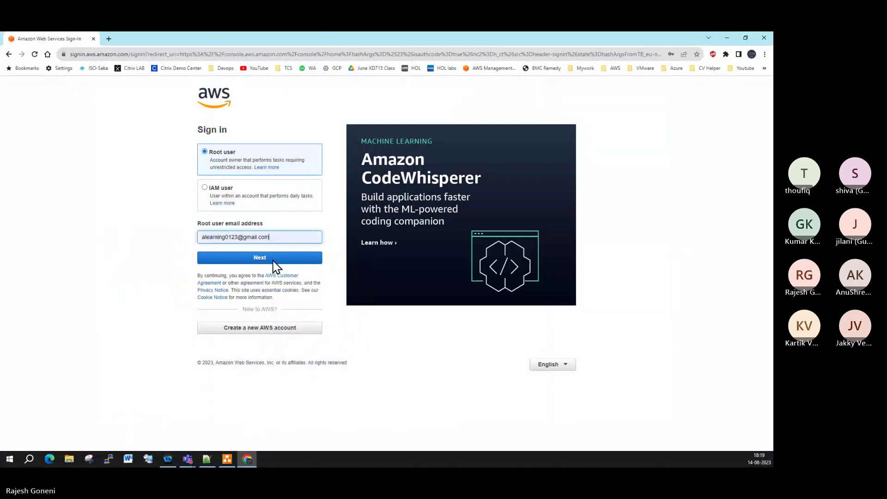
pyautogui.click(264, 257)
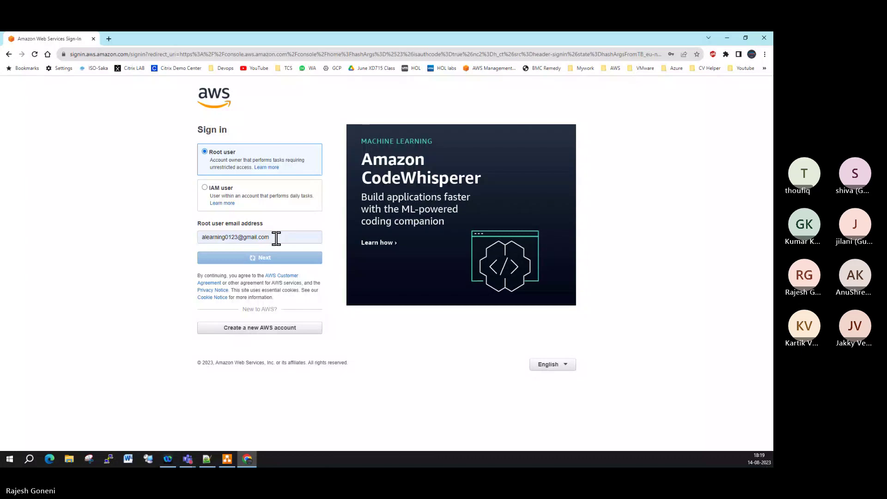
pyautogui.doubleClick(241, 174)
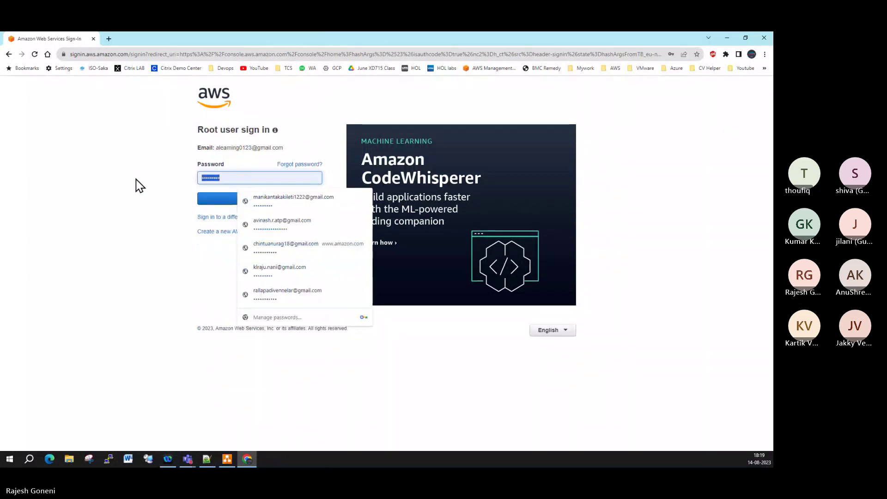
pyautogui.write('••••')
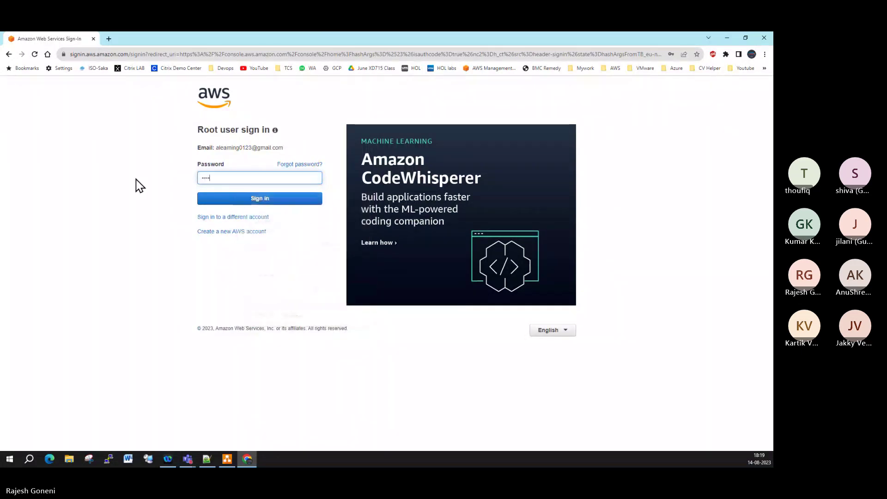
pyautogui.write('••••••••')
pyautogui.click(288, 202)
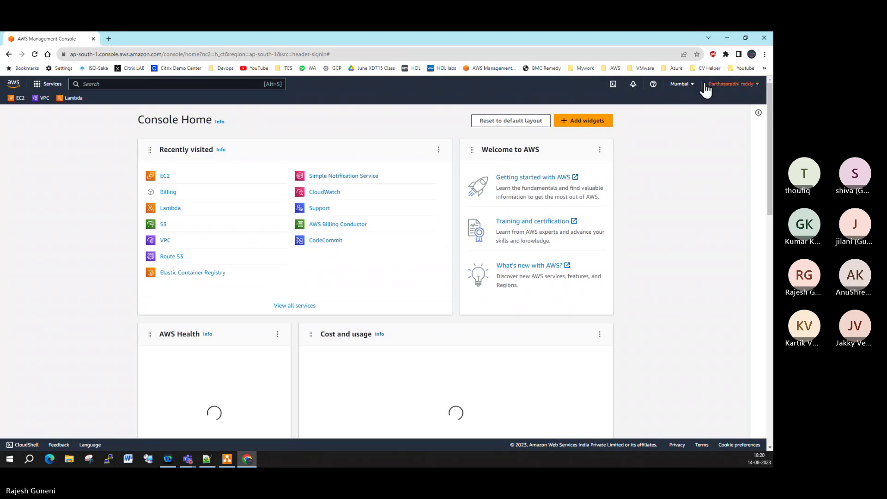
# Step: Open EC2 Instances, select MUM-W19-WEB01 and MUM-W16-SF1, then return to draw.io
pyautogui.click(162, 178)
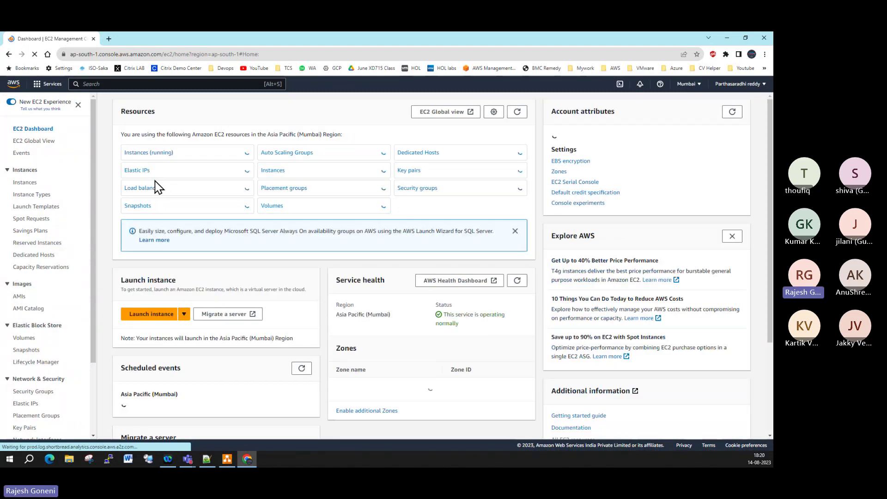
pyautogui.click(25, 194)
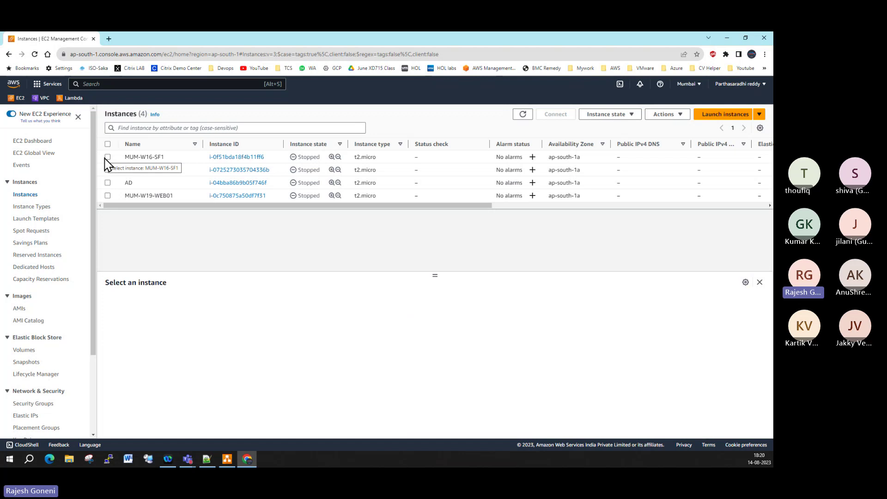
pyautogui.click(108, 196)
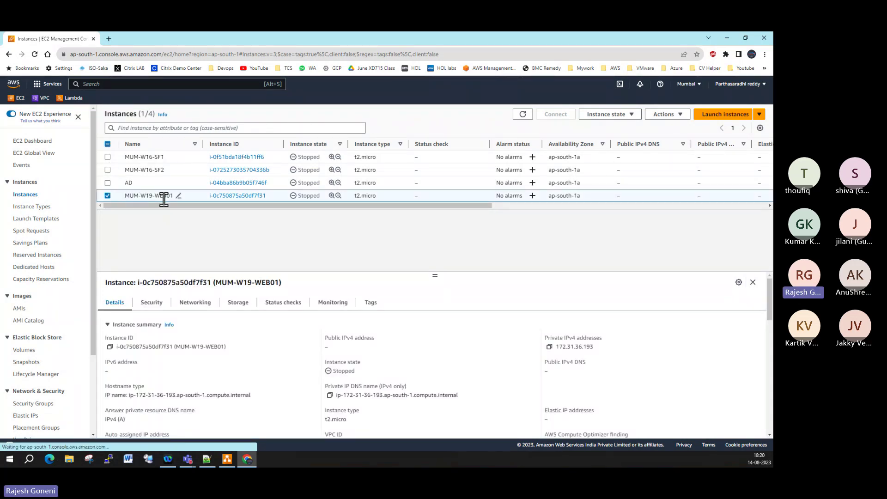
pyautogui.click(108, 157)
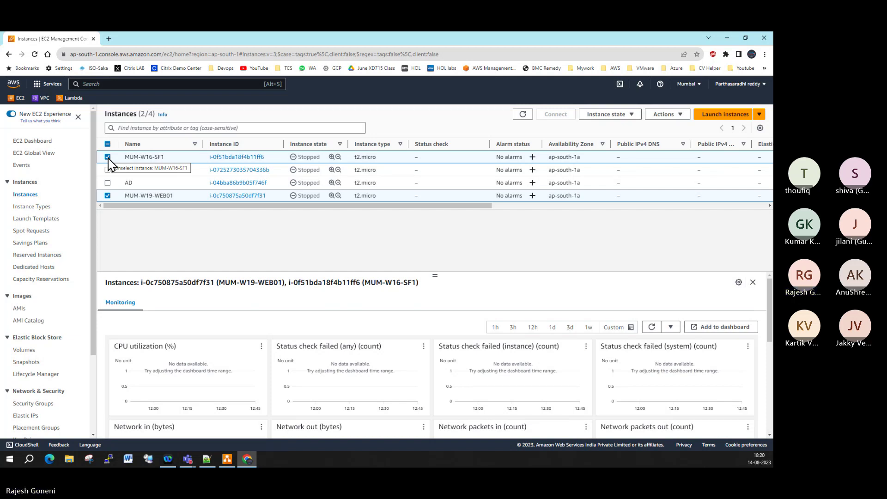
pyautogui.click(228, 462)
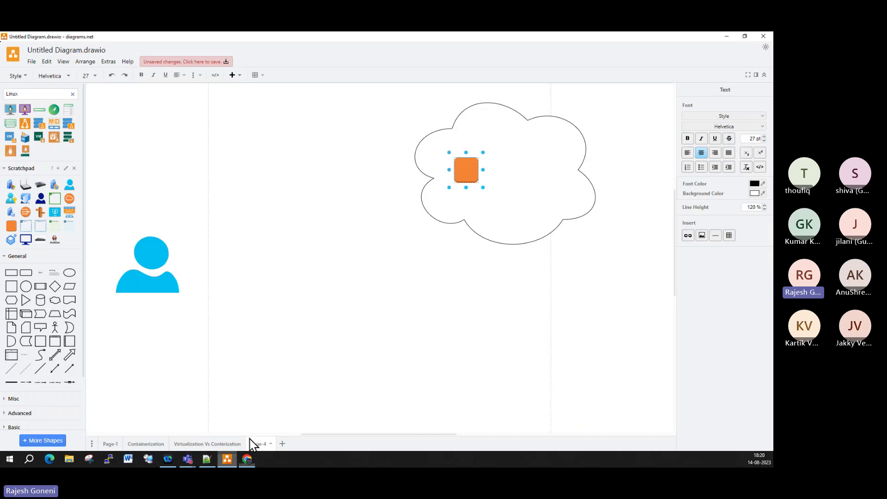
# Step: Add Page-5 and rename it 'Citrix Architecture'
pyautogui.click(283, 444)
pyautogui.rightClick(290, 443)
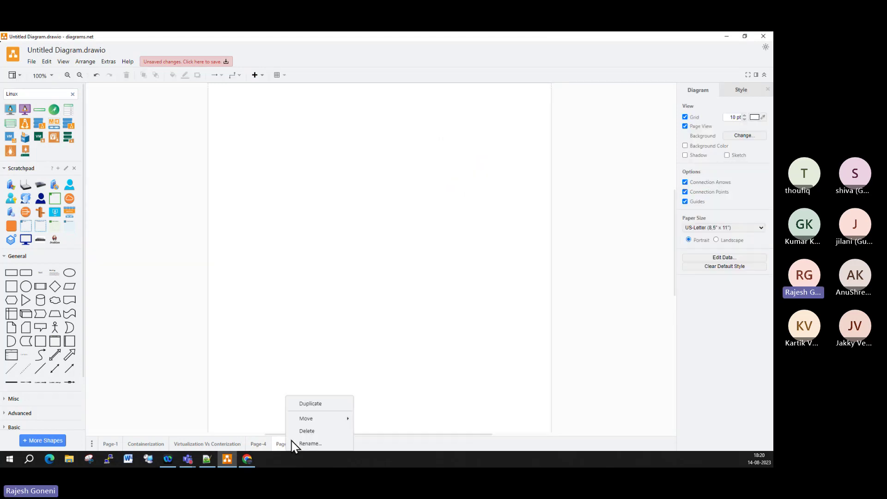
pyautogui.click(319, 444)
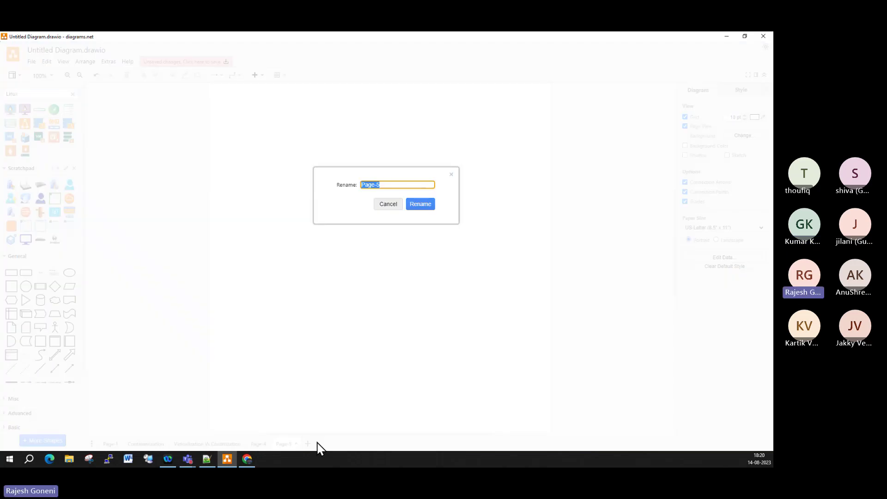
pyautogui.write('Citrix Architecture')
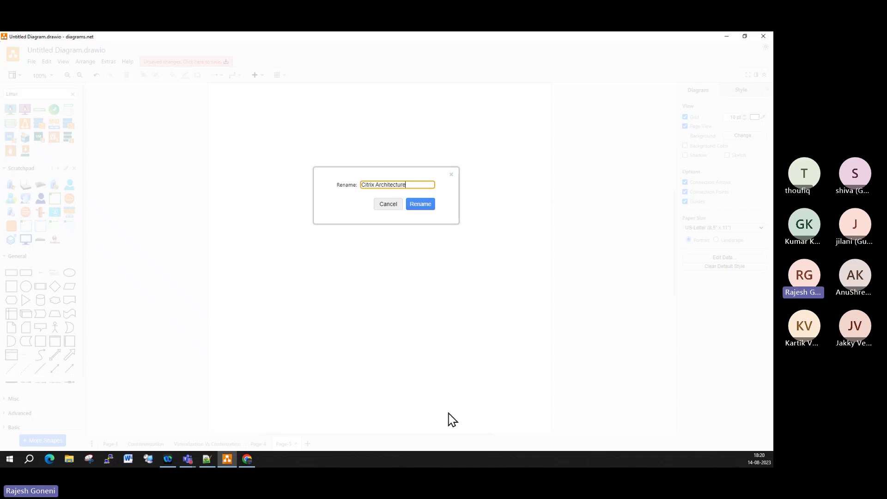